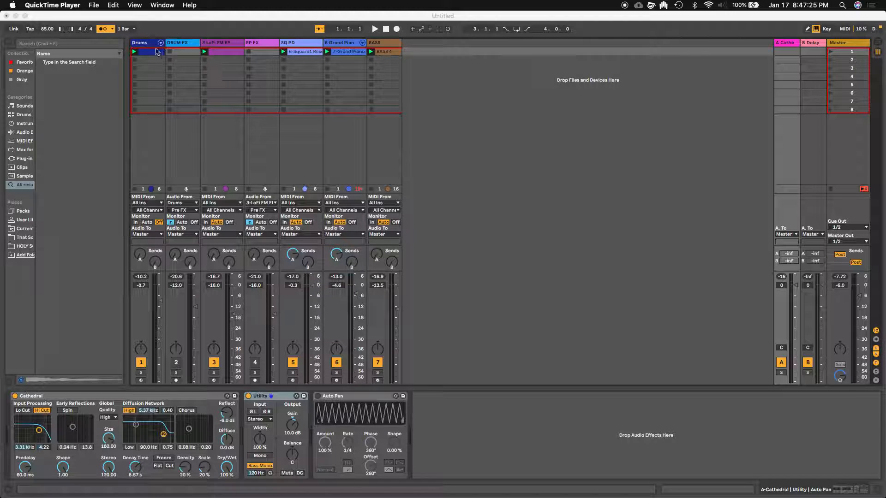
Review the device chains on the DRUM FX, EP FX, Drums and 3 LoFi FM EP tracks.
left_click(181, 45)
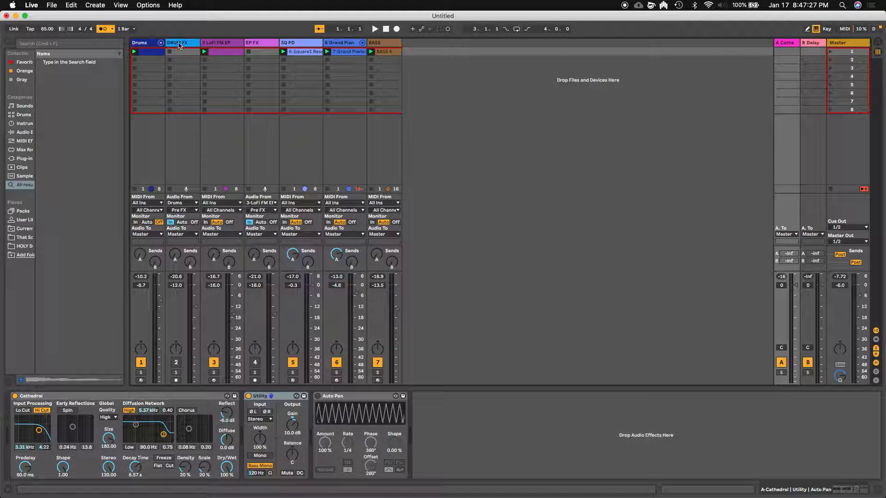
left_click(184, 48)
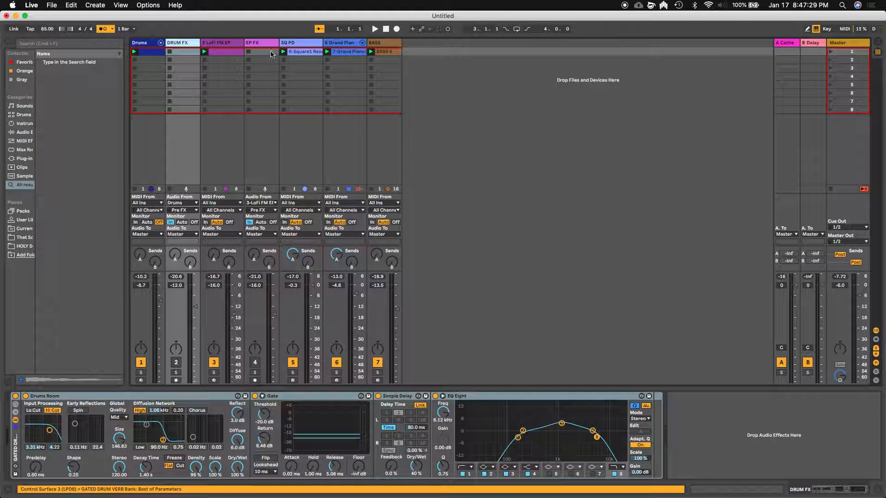
left_click(258, 44)
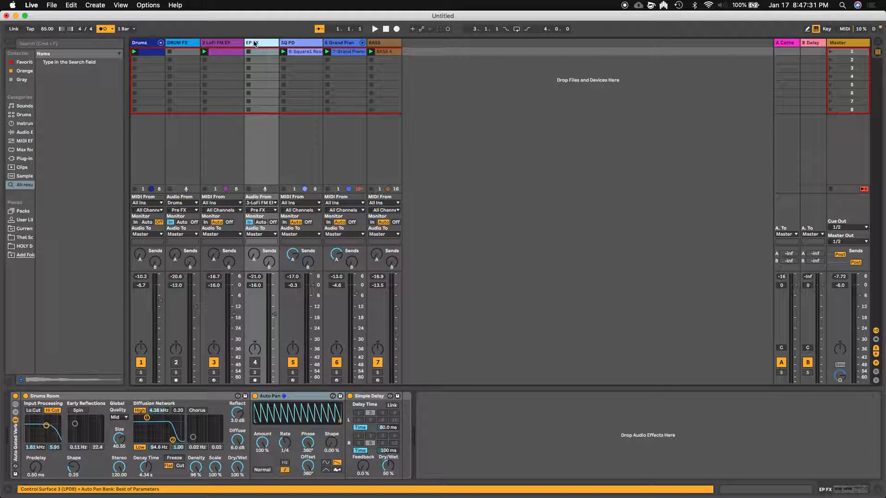
left_click(144, 45)
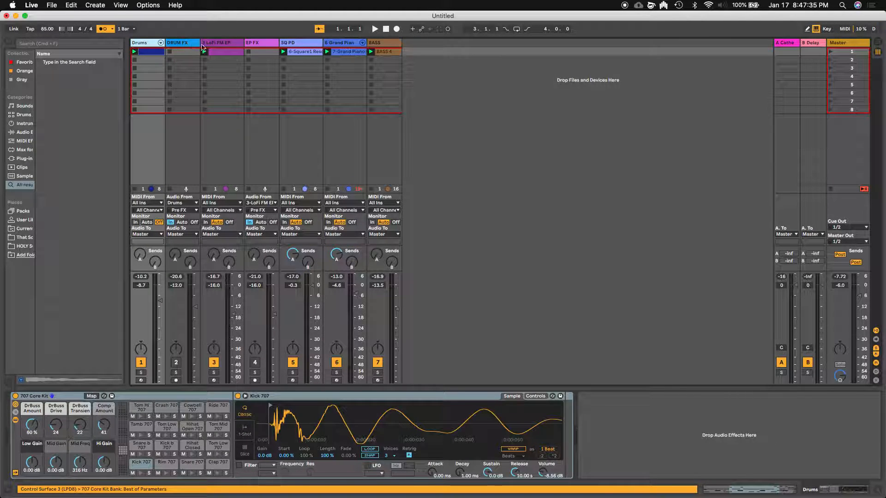
left_click(225, 44)
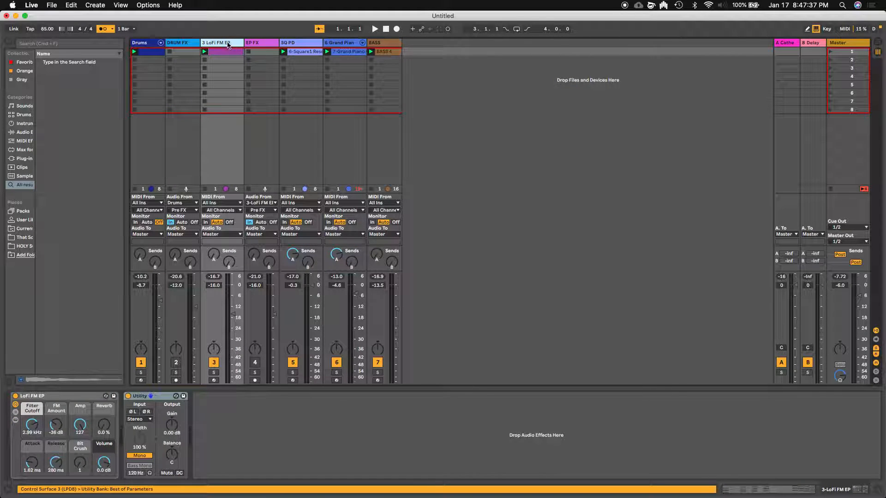
left_click(251, 46)
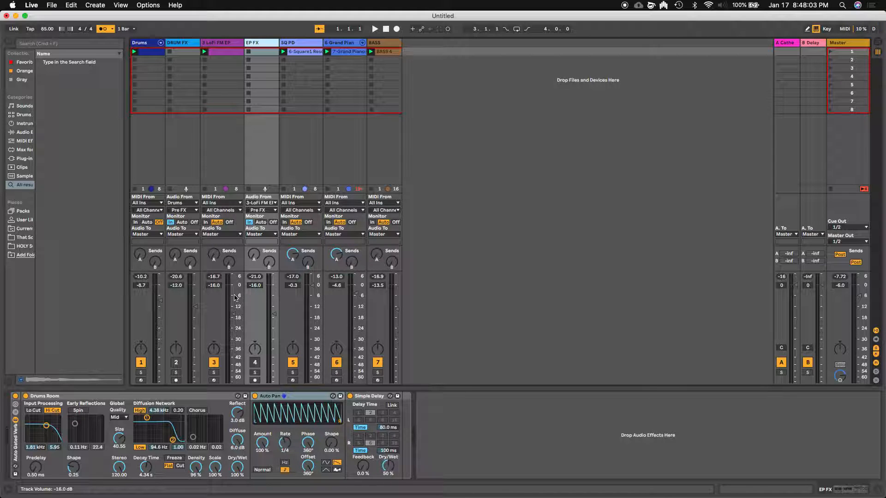
left_click(178, 45)
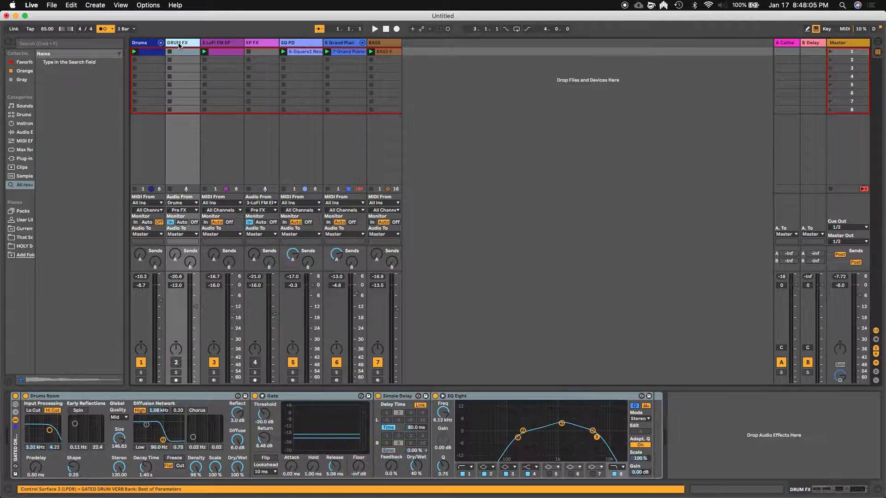
left_click(264, 45)
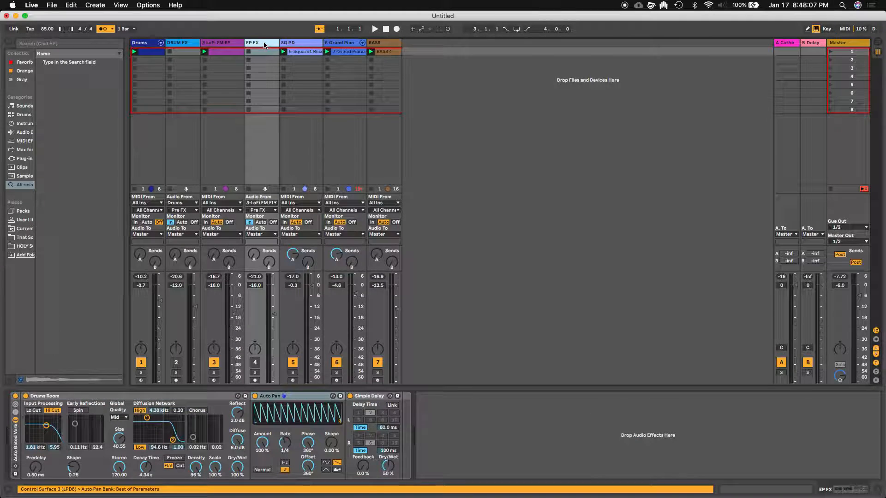
left_click(179, 44)
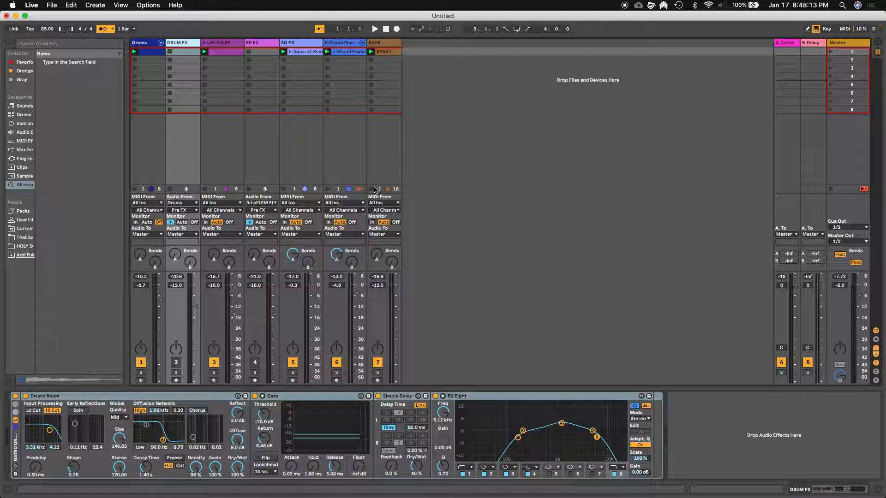
Play the session with the A Cathedral return's devices shown, stop all clips and the transport, and turn off the metronome.
key("space")
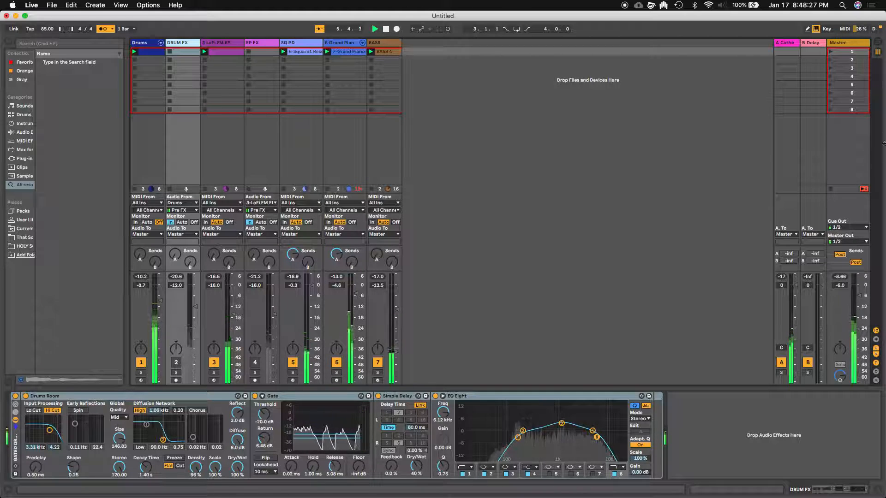
left_click(783, 45)
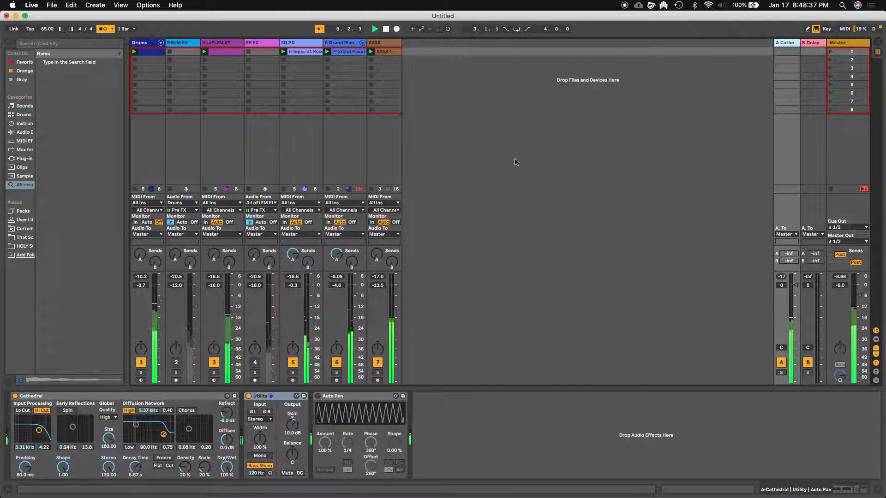
left_click(831, 189)
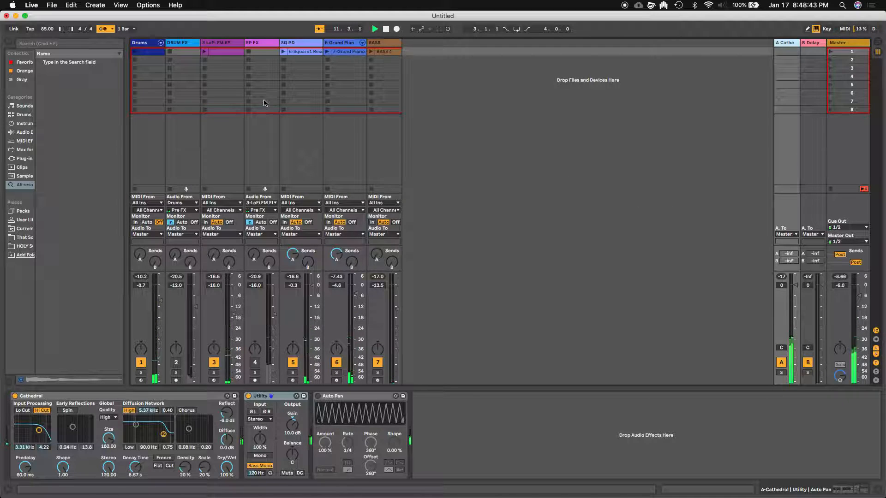
left_click(386, 29)
left_click(103, 29)
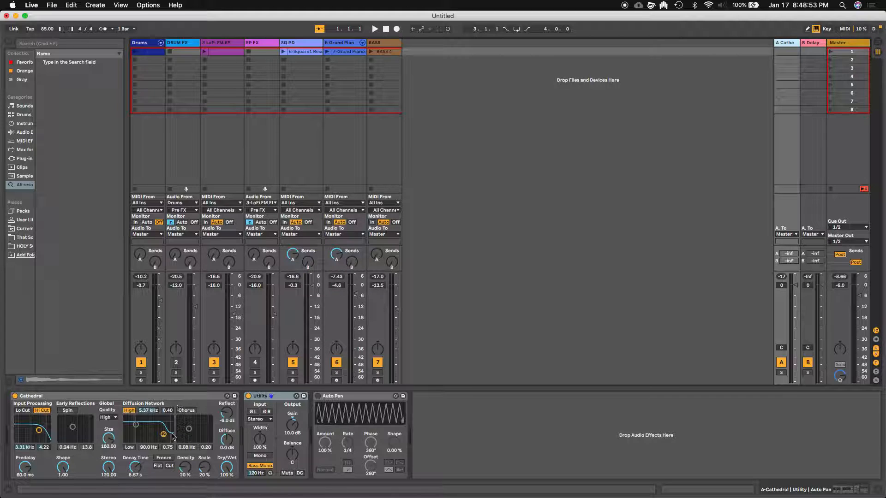
Audition scene 1 with the Drums track soloed and bring in DRUM FX by activating and soloing it.
left_click(178, 44)
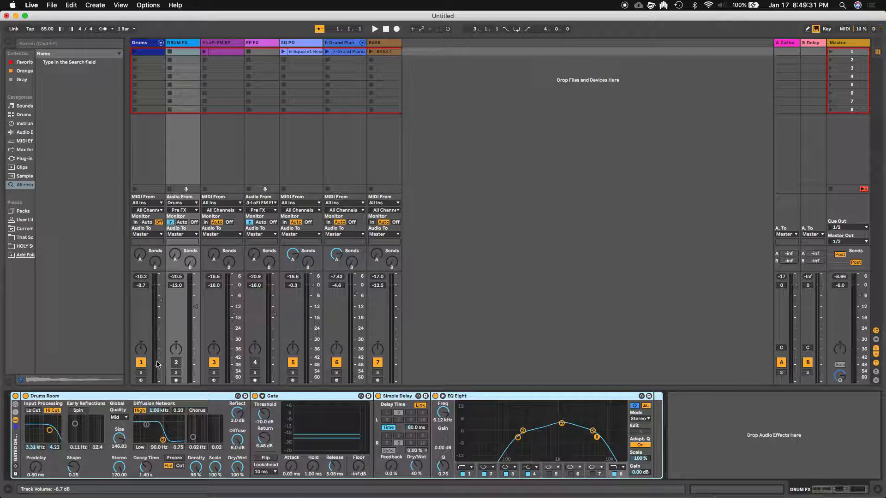
left_click(141, 372)
key("space")
left_click(851, 51)
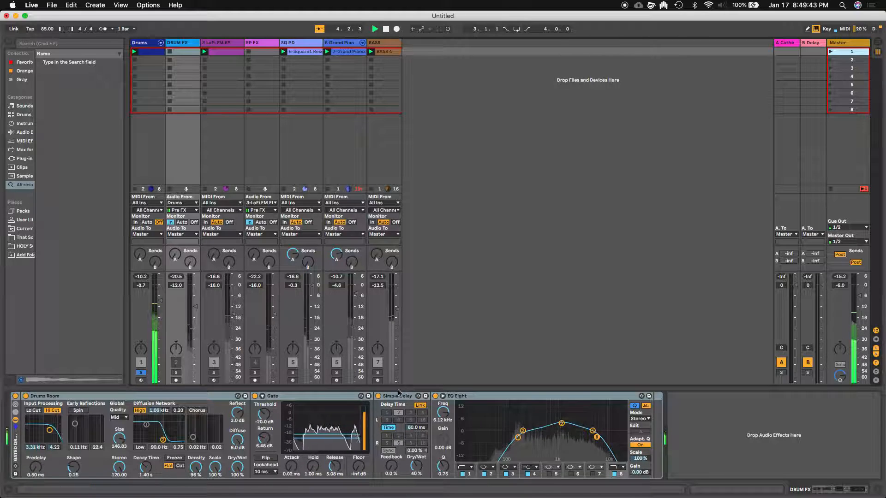
left_click(177, 362)
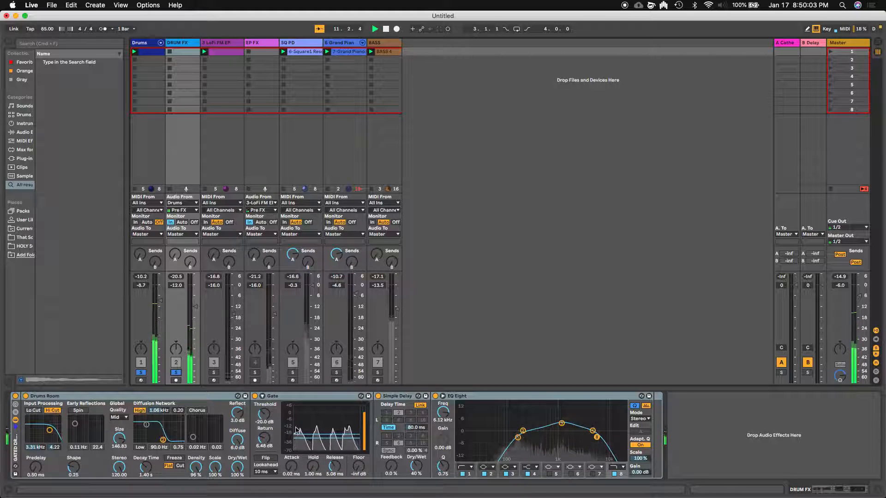
key("space")
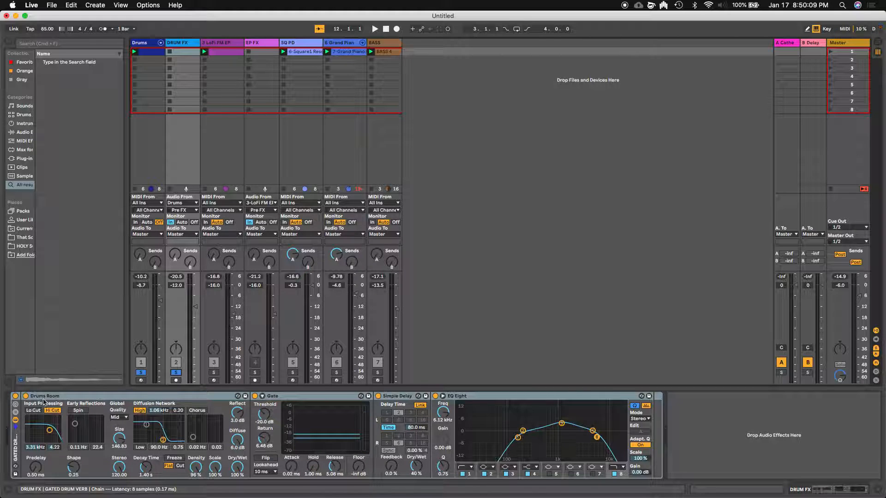
Bypass the Gate on DRUM FX, play the loop, and clear the solos to hear the full mix.
left_click(255, 398)
key("space")
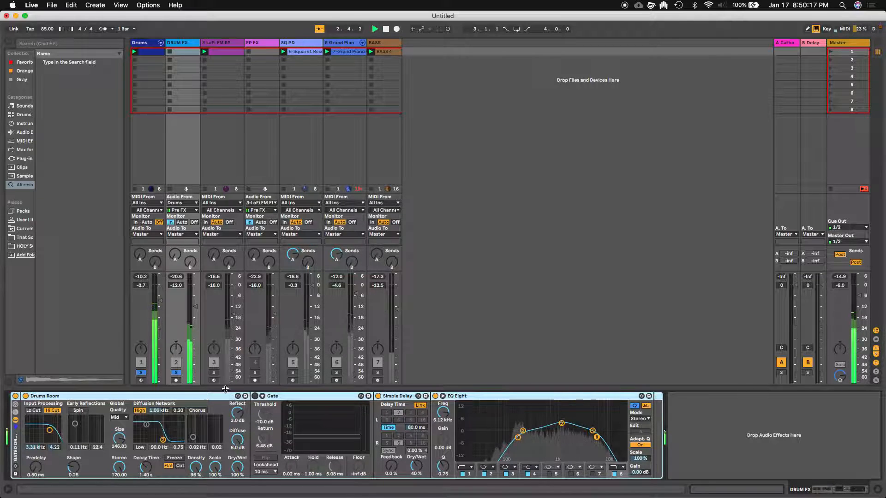
left_click(175, 372)
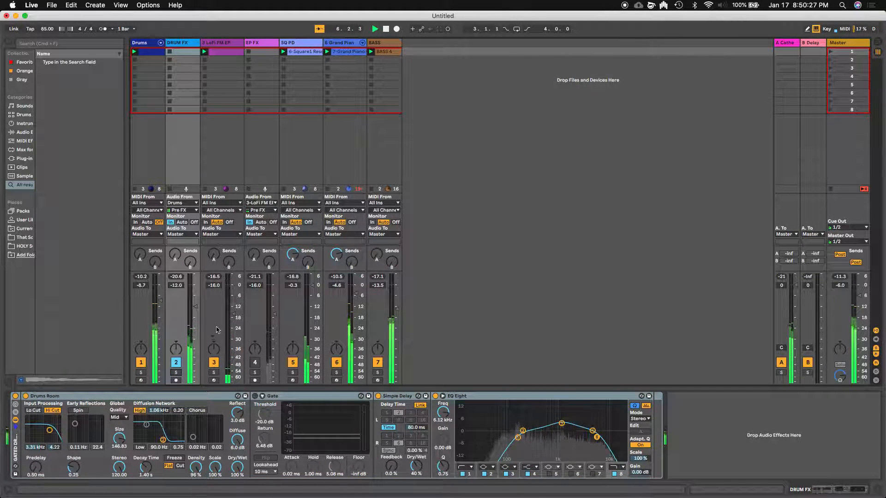
Raise the DRUM FX volume to -10.7 dB, re-enable its Gate, and stop playback.
left_click_drag(195, 307, 195, 305)
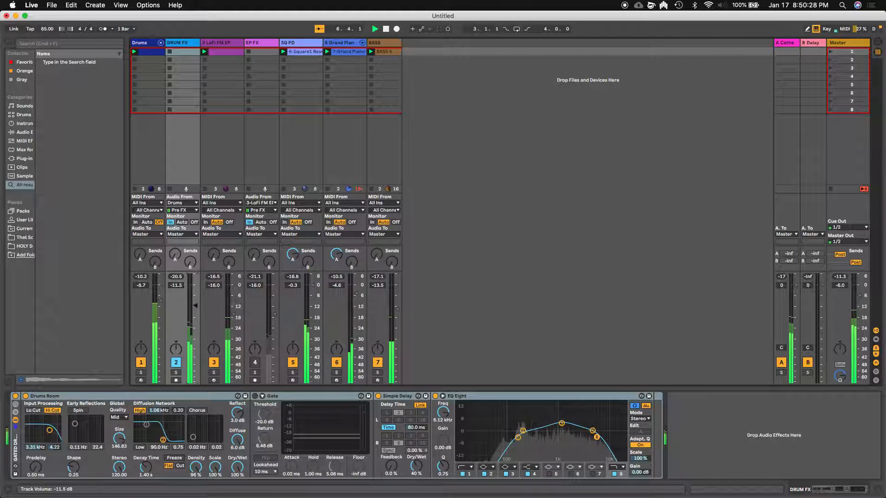
left_click(255, 397)
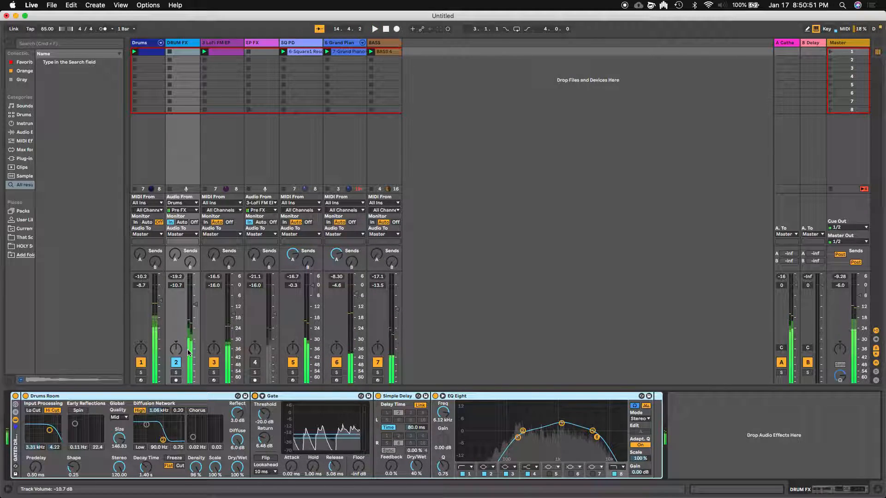
key("space")
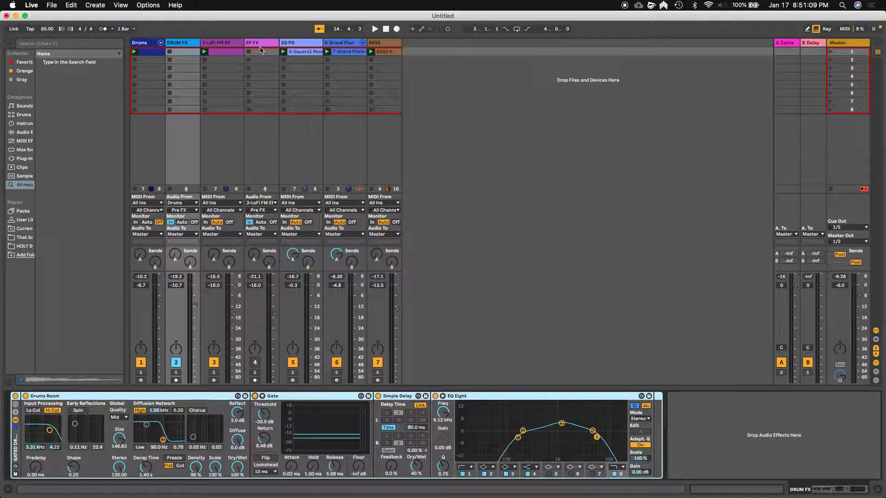
Solo the 3 LoFi FM EP track and play it back on its own.
left_click(217, 44)
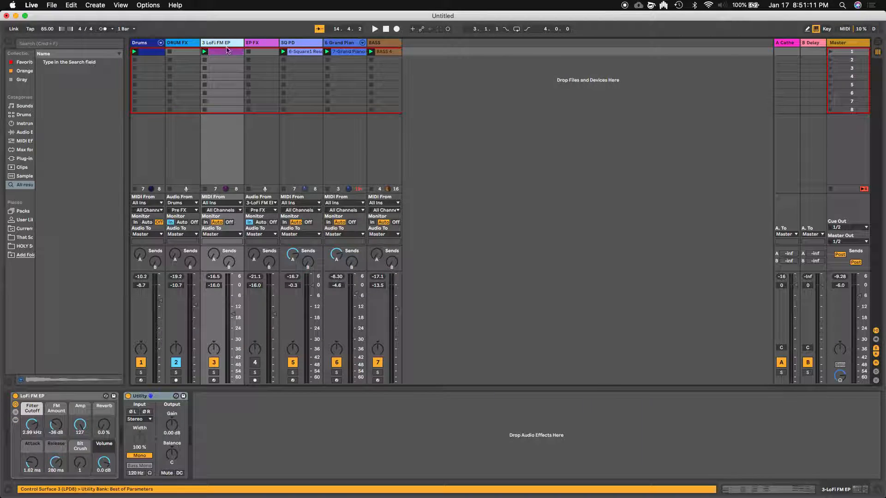
left_click(216, 373)
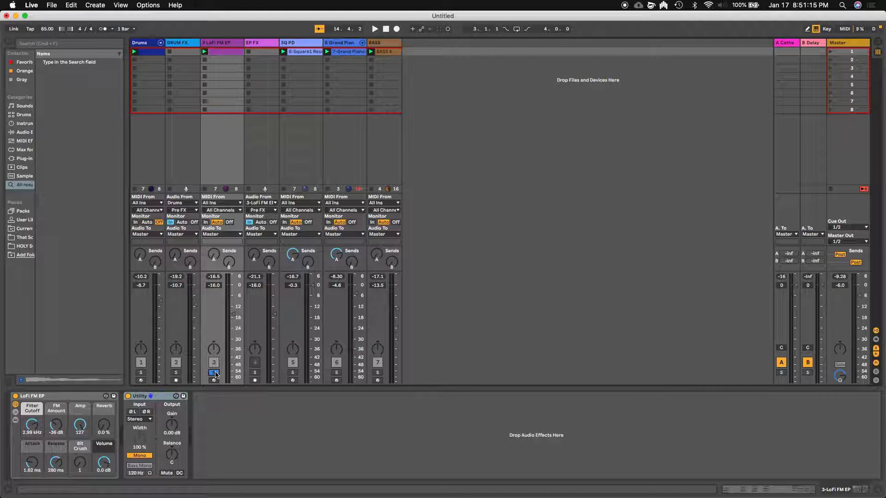
key("space")
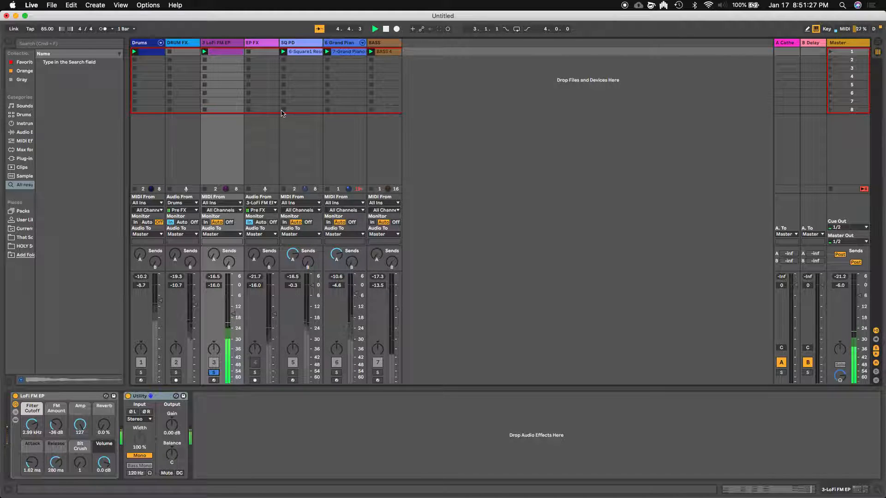
Solo EP FX alongside the electric piano and bypass its Auto Pan.
left_click(253, 44)
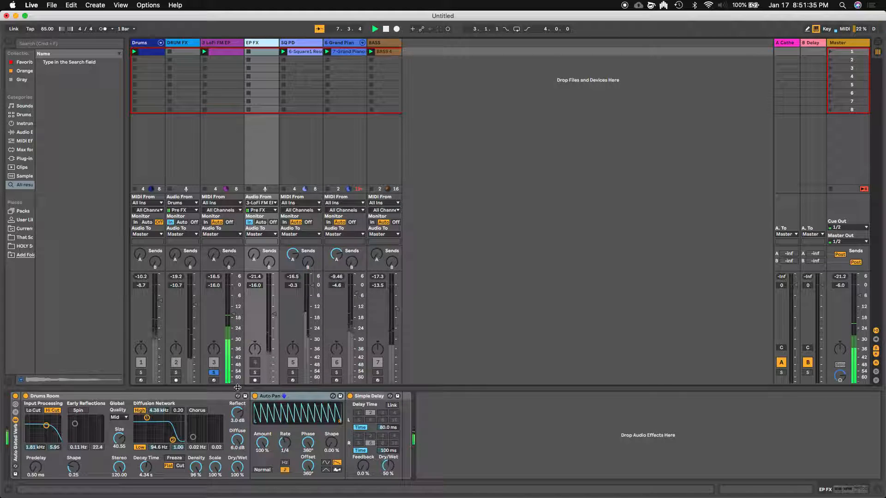
left_click(255, 372)
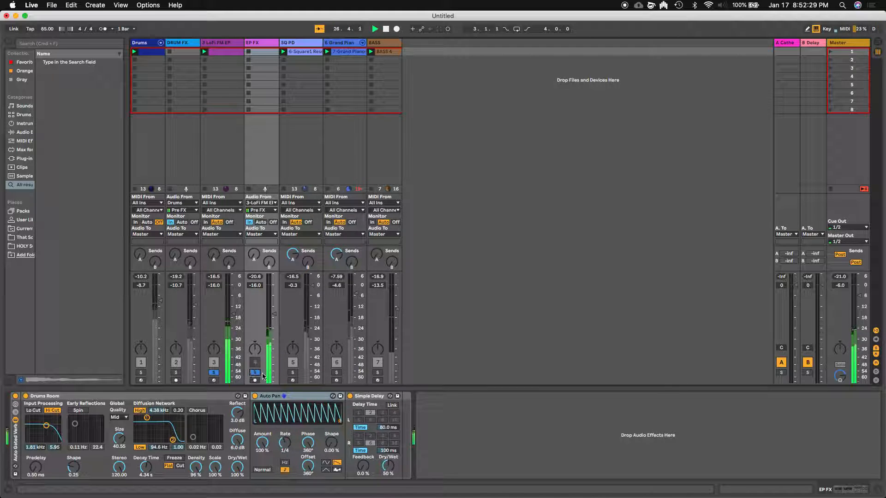
left_click(255, 397)
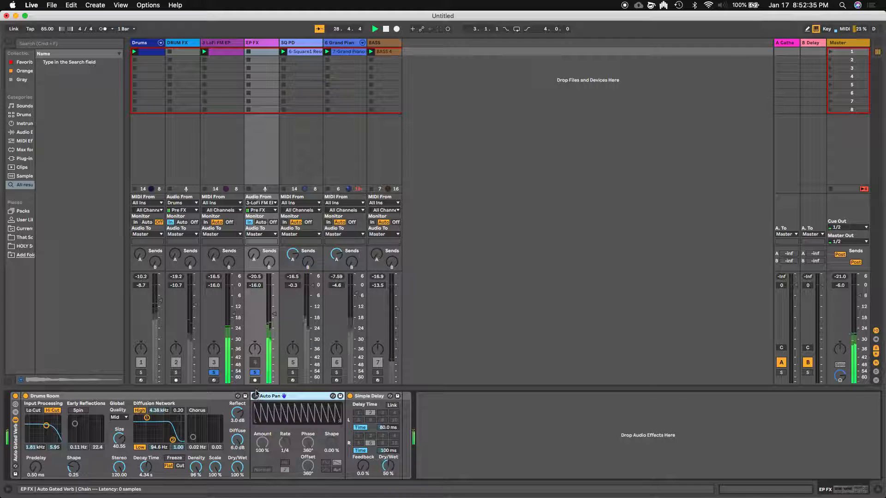
Clear the solos and activate EP FX in the mix at -13.2 dB with its Auto Pan re-enabled.
left_click(214, 373)
left_click(255, 362)
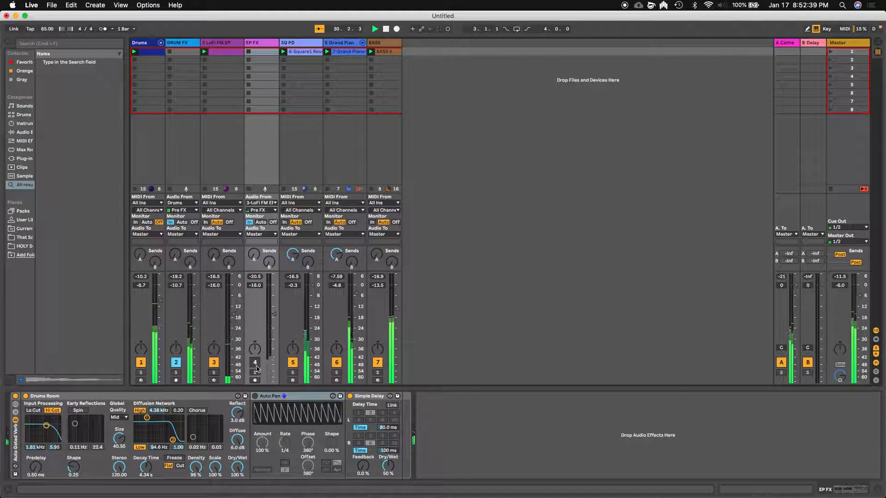
left_click_drag(273, 318, 273, 307)
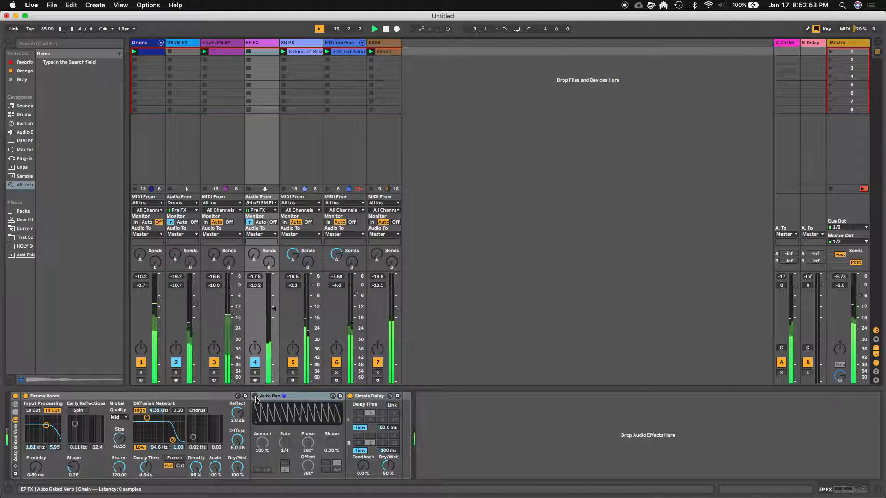
left_click(255, 396)
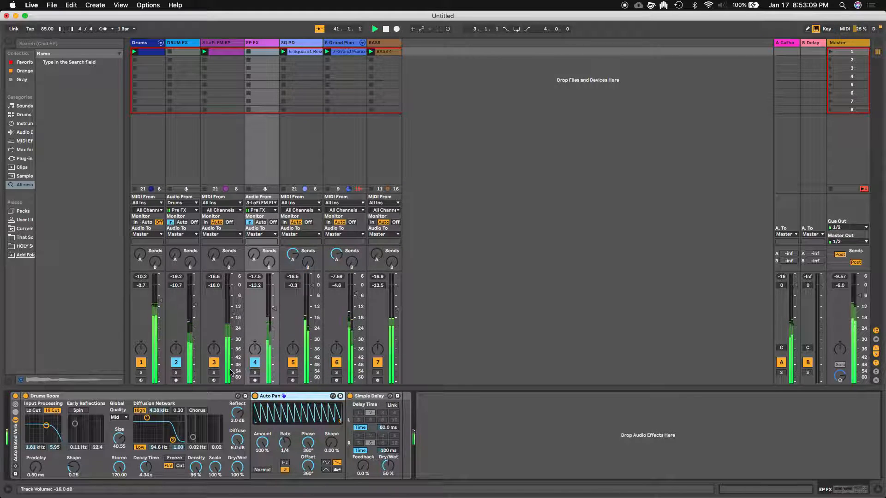
Compare the mix with DRUM FX and EP FX switched off and on, and lower the DRUM FX volume to -12 dB.
left_click(177, 363)
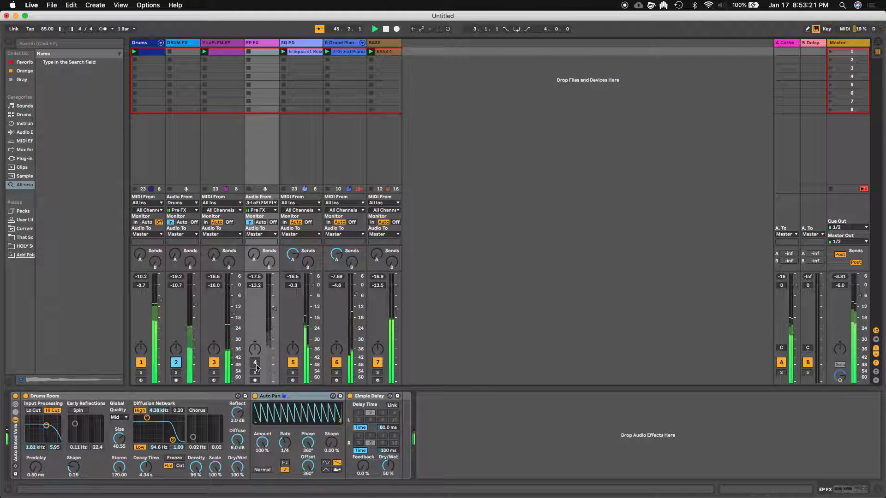
left_click(255, 363)
left_click_drag(194, 304, 194, 307)
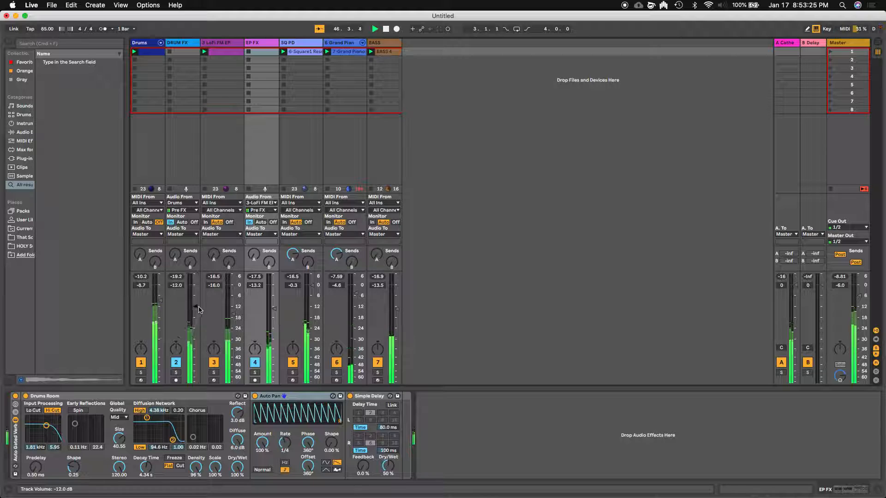
key("space")
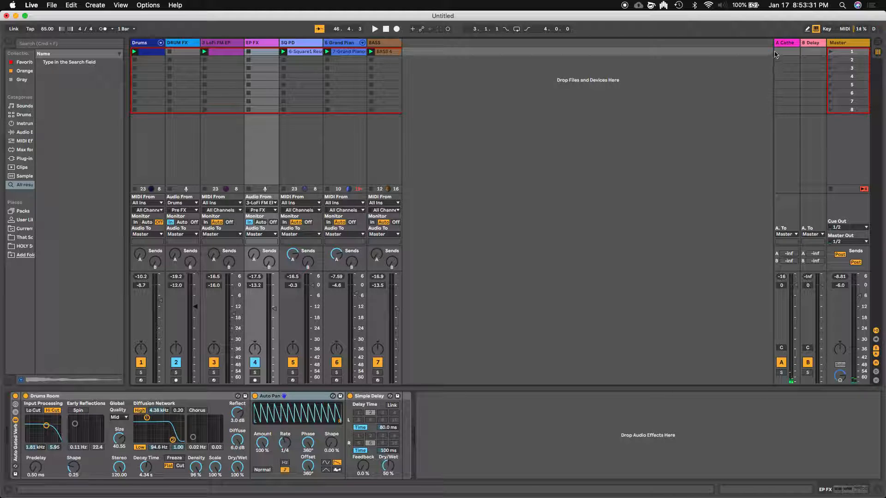
Show the device chain on the A Cathedral return track.
left_click(788, 44)
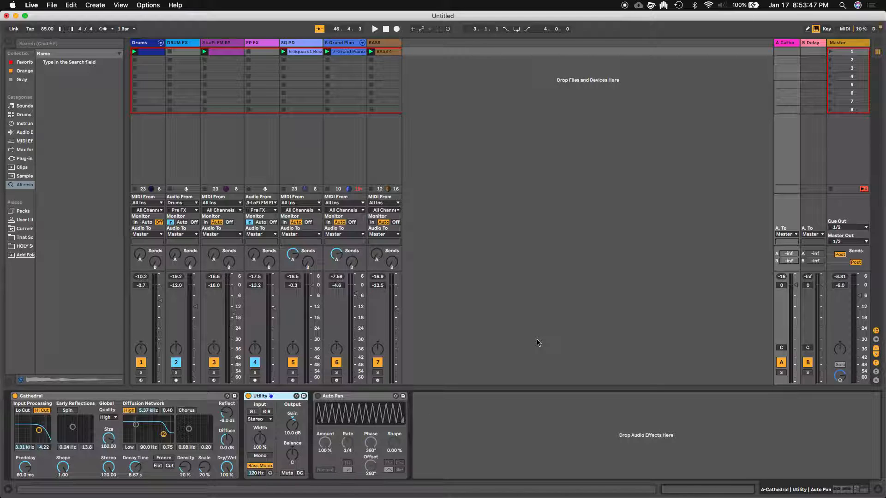
Play the mix and compare it with the A Cathedral return, EP FX and DRUM FX switched off and back on.
key("space")
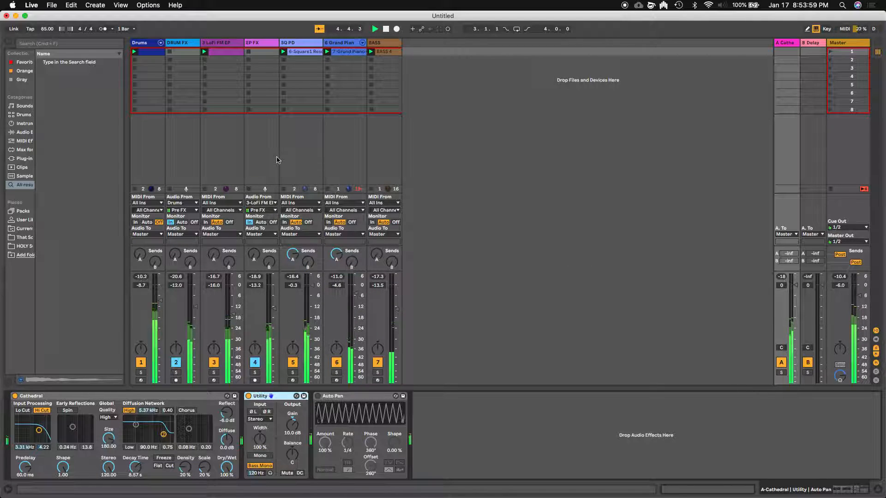
left_click(781, 363)
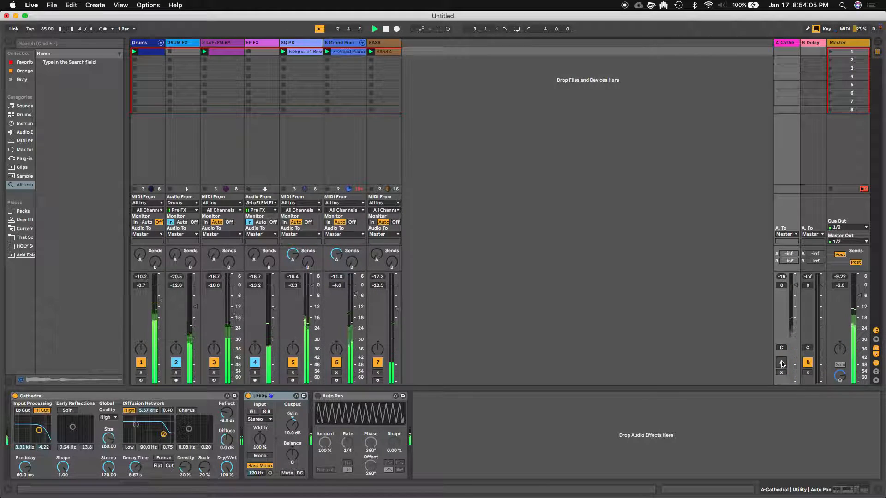
left_click(254, 363)
left_click(176, 362)
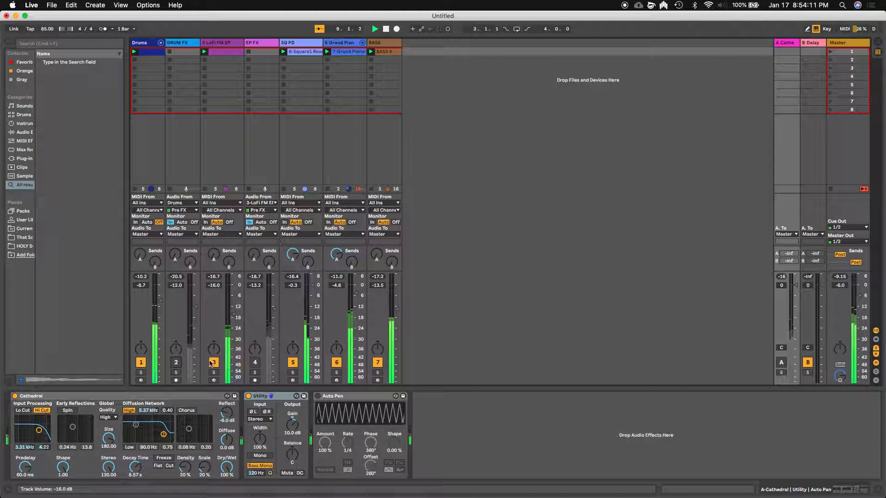
left_click(175, 363)
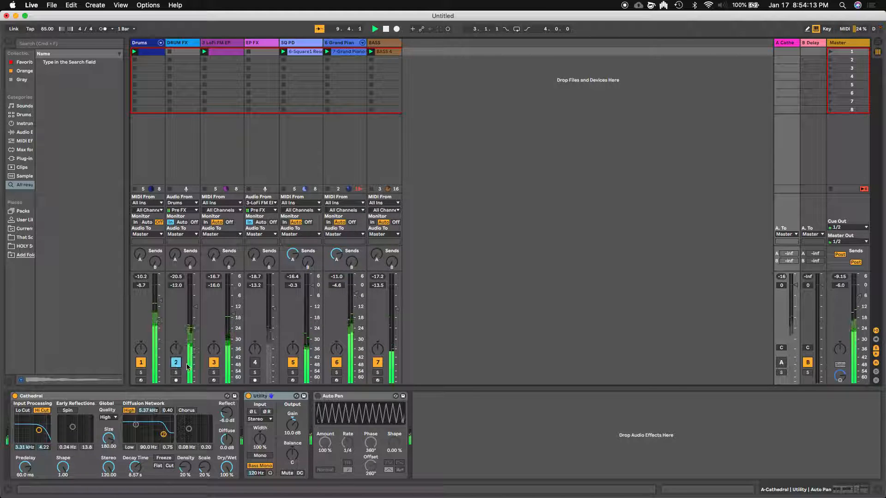
left_click(256, 363)
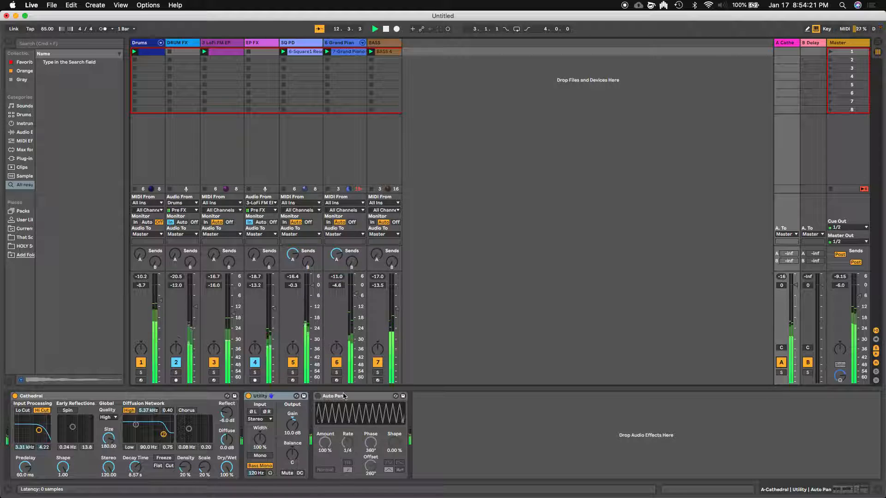
key("space")
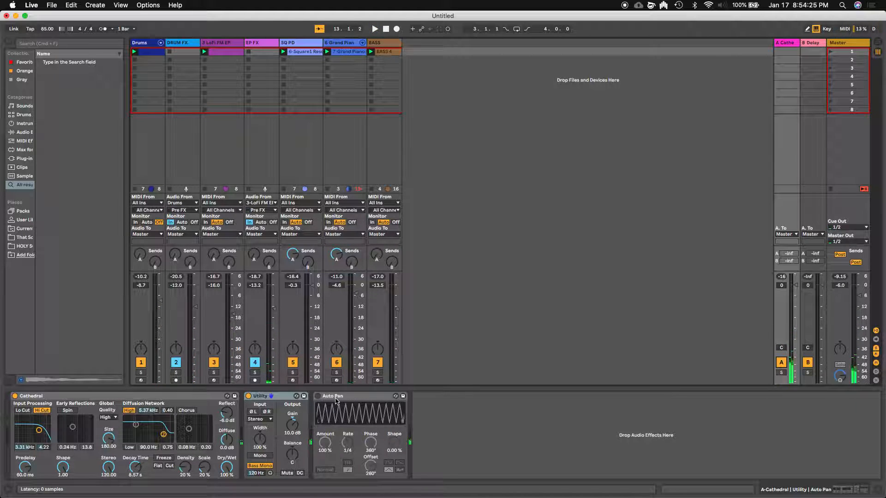
Check the Auto Pan on EP FX for comparison and enable the Auto Pan on the A Cathedral return.
left_click(350, 401)
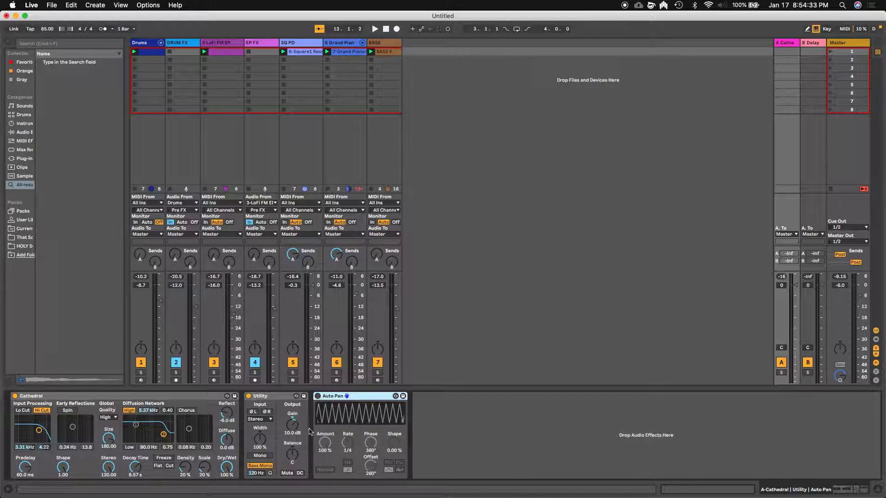
left_click(261, 49)
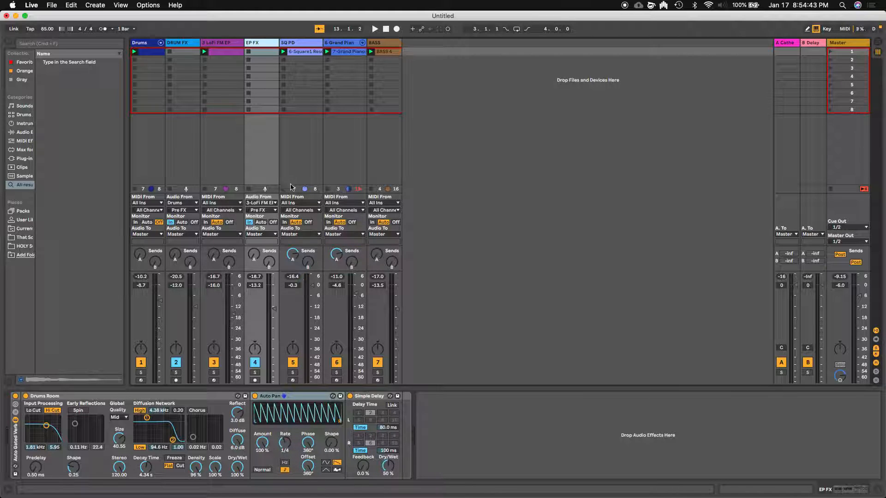
left_click(786, 42)
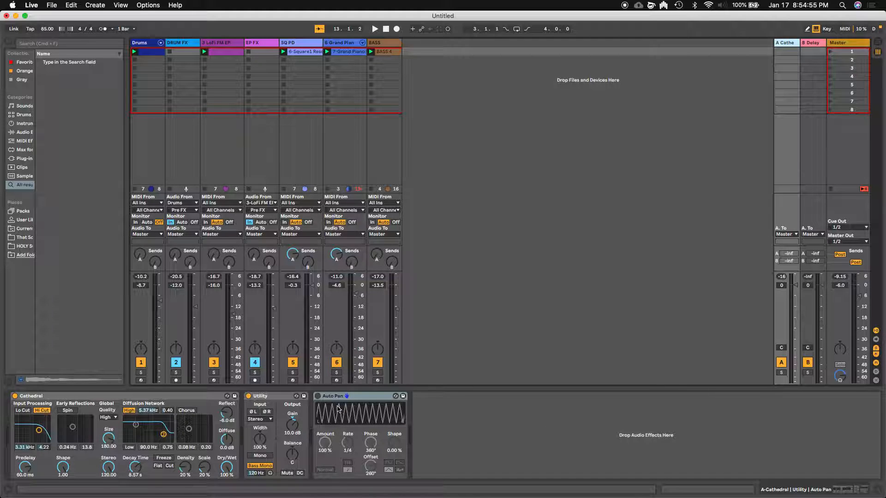
left_click(329, 420)
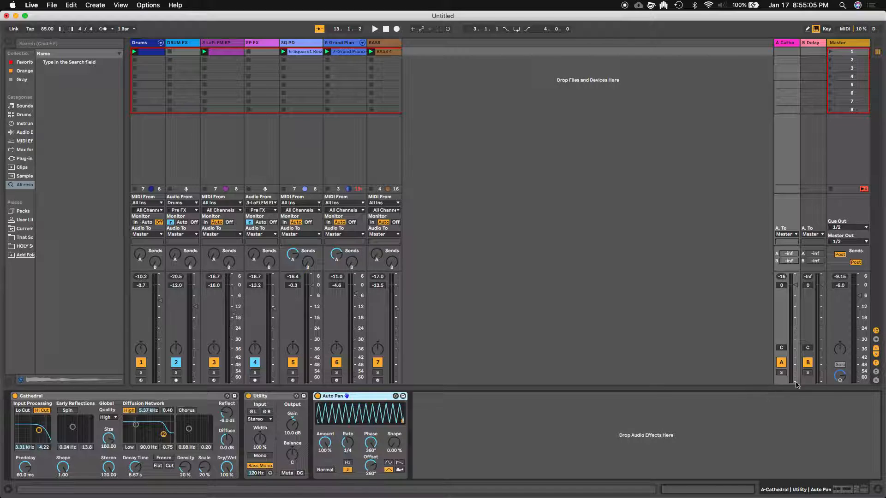
Play the session and audition A Cathedral and EP FX soloed in turn, returning to A Cathedral before clearing the solo.
left_click(781, 372)
key("space")
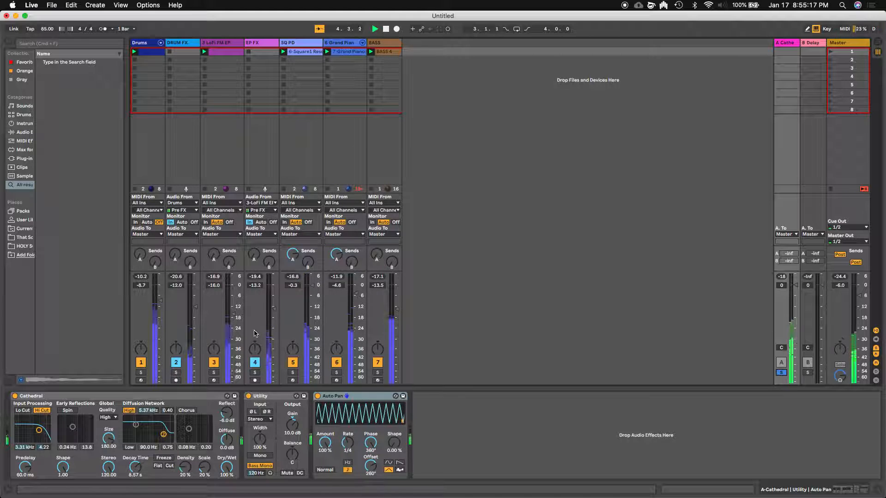
left_click(256, 373)
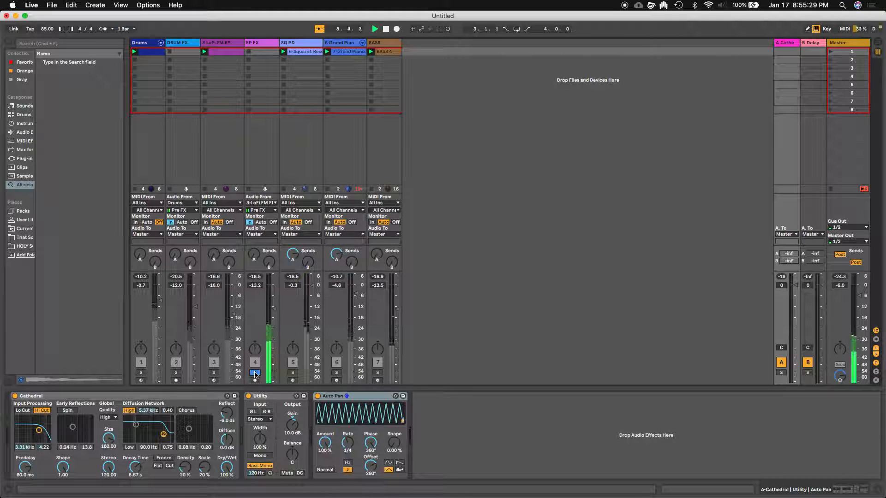
left_click(781, 373)
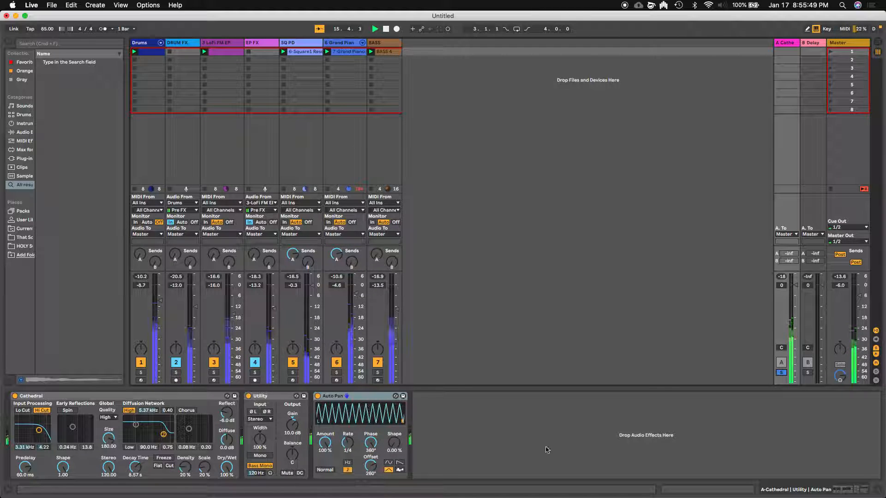
left_click(779, 373)
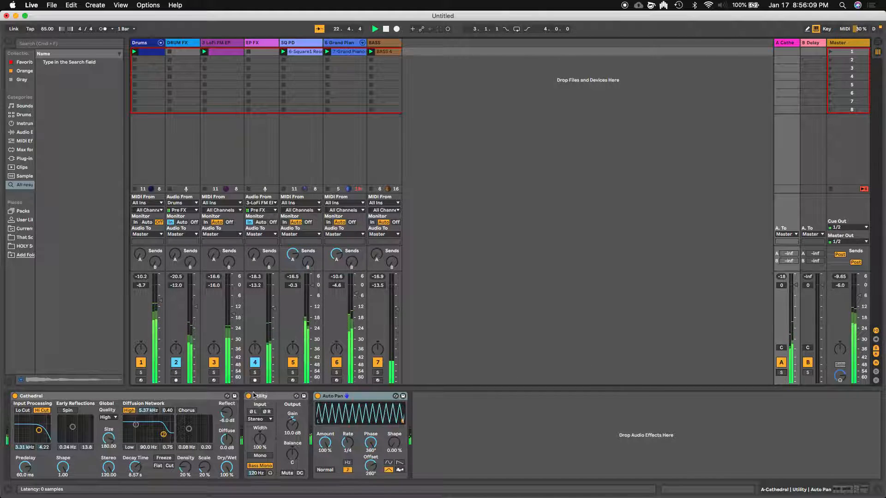
Compare the playing mix with DRUM FX and EP FX switched off and back on.
left_click(176, 363)
left_click(258, 364)
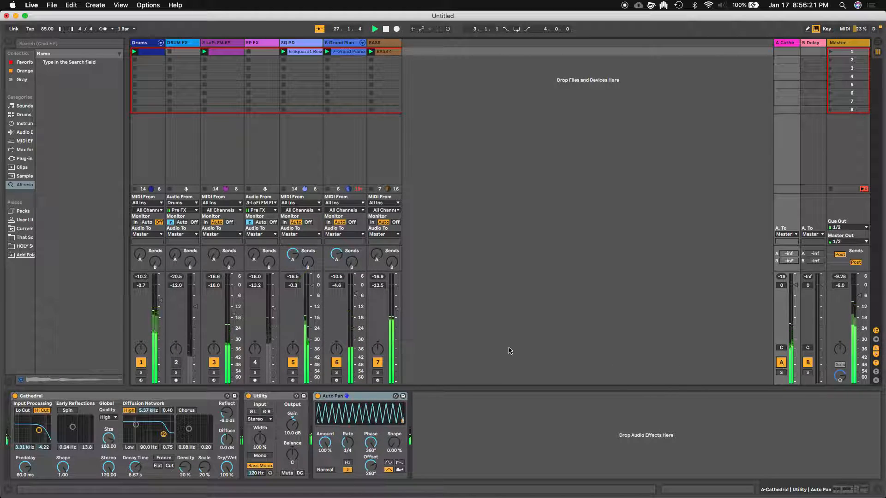
left_click(255, 362)
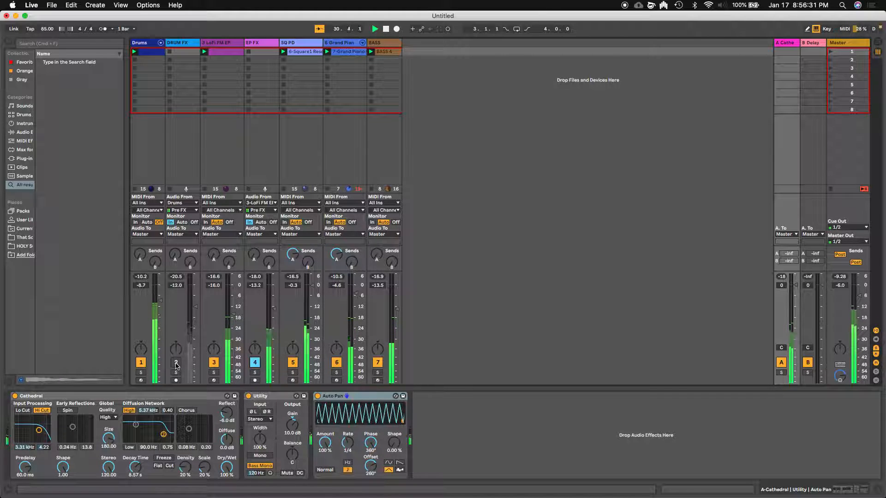
Show the DRUM FX device chain, stop playback and select its whole gated drum effect rack.
left_click(183, 42)
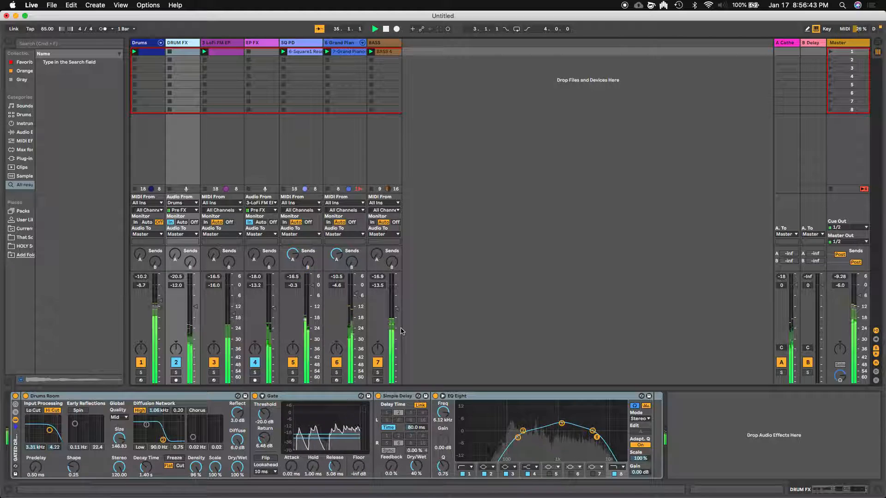
key("space")
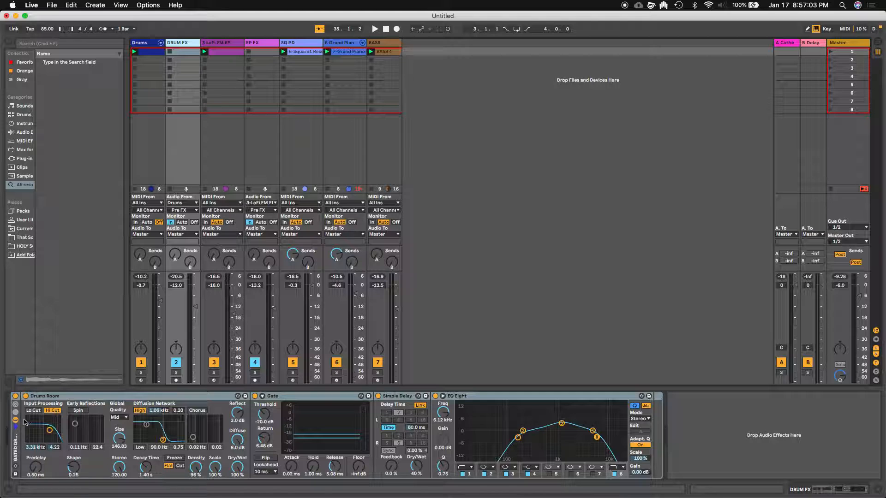
left_click(16, 445)
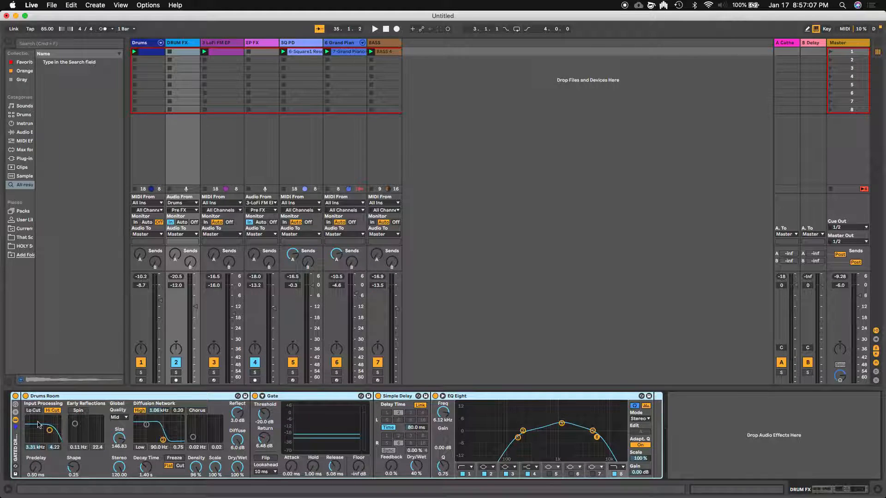